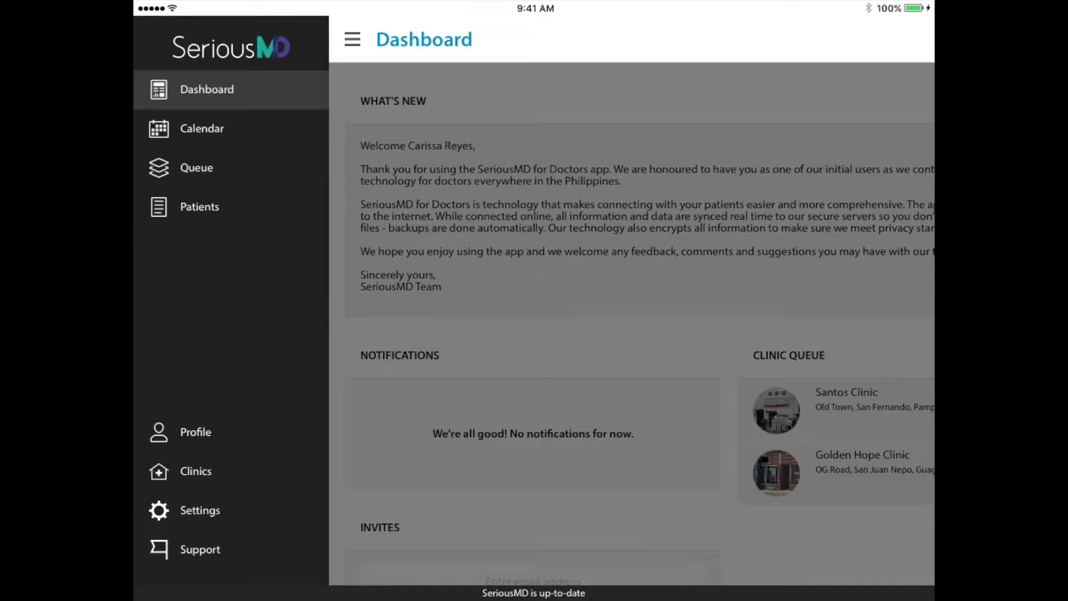
Step: Open the Patients list and start a blank new patient record
{"action": "left_click", "coordinate": [199, 206]}
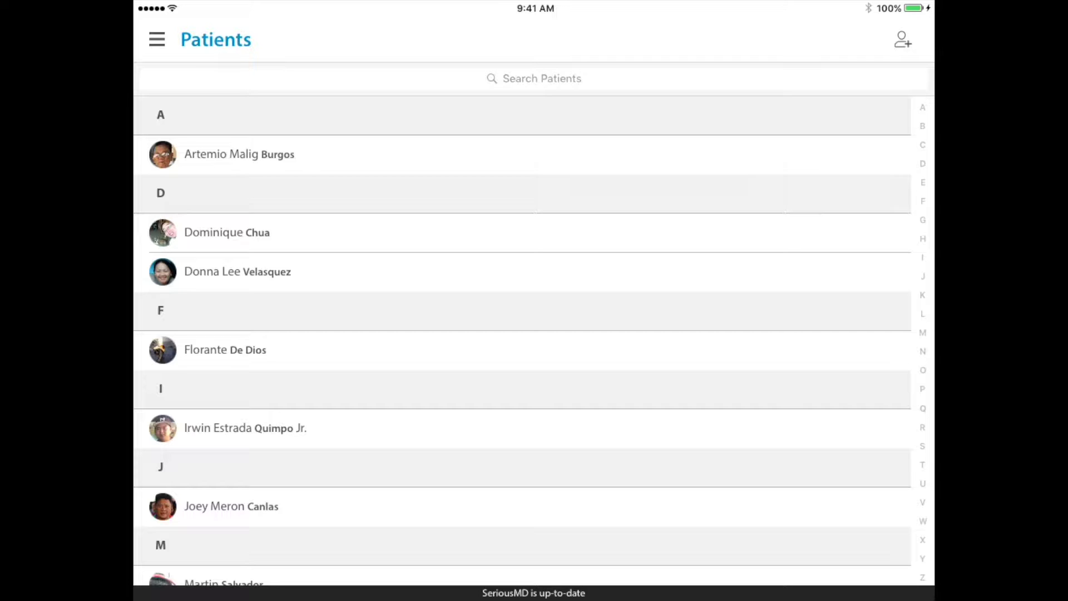
{"action": "left_click", "coordinate": [903, 39]}
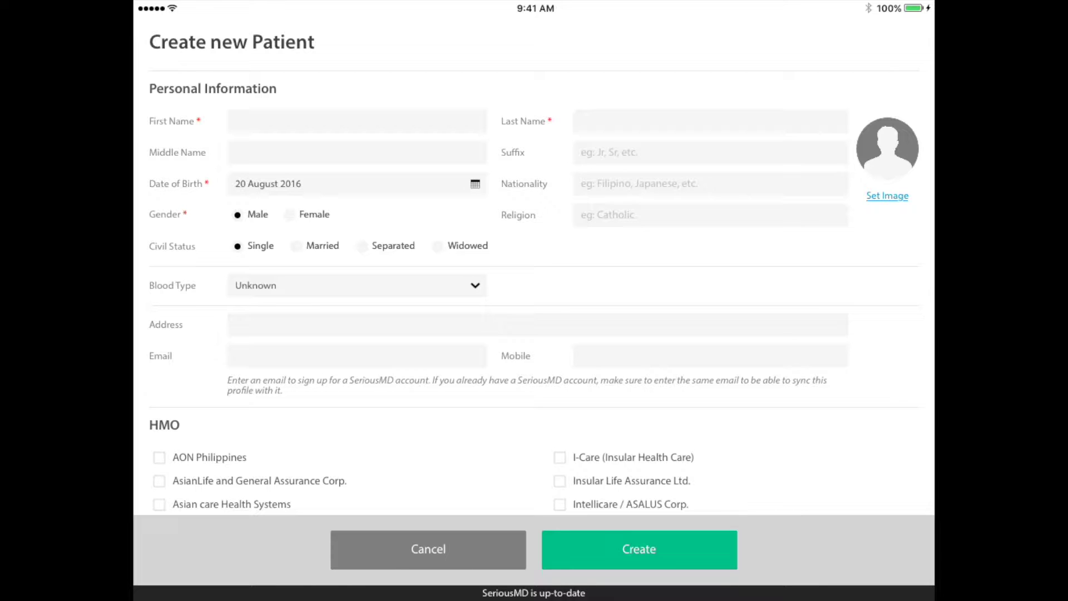
{"action": "scroll", "coordinate": [535, 334], "scroll_direction": "down", "scroll_amount": 1}
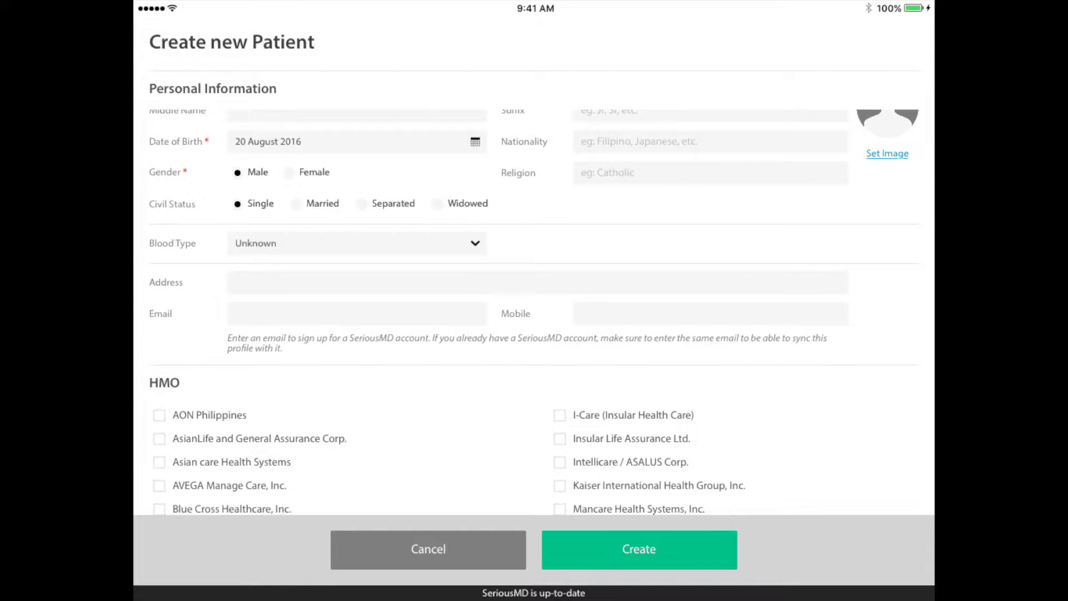
{"action": "scroll", "coordinate": [534, 333], "scroll_direction": "down", "scroll_amount": 3}
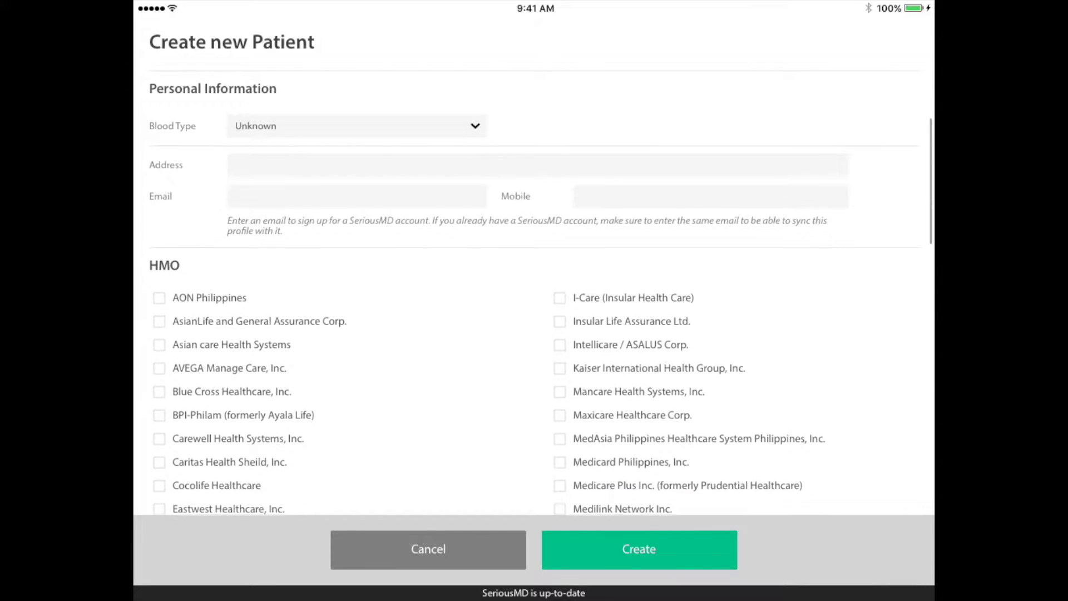
{"action": "scroll", "coordinate": [534, 334], "scroll_direction": "down", "scroll_amount": 3}
{"action": "scroll", "coordinate": [535, 334], "scroll_direction": "down", "scroll_amount": 4}
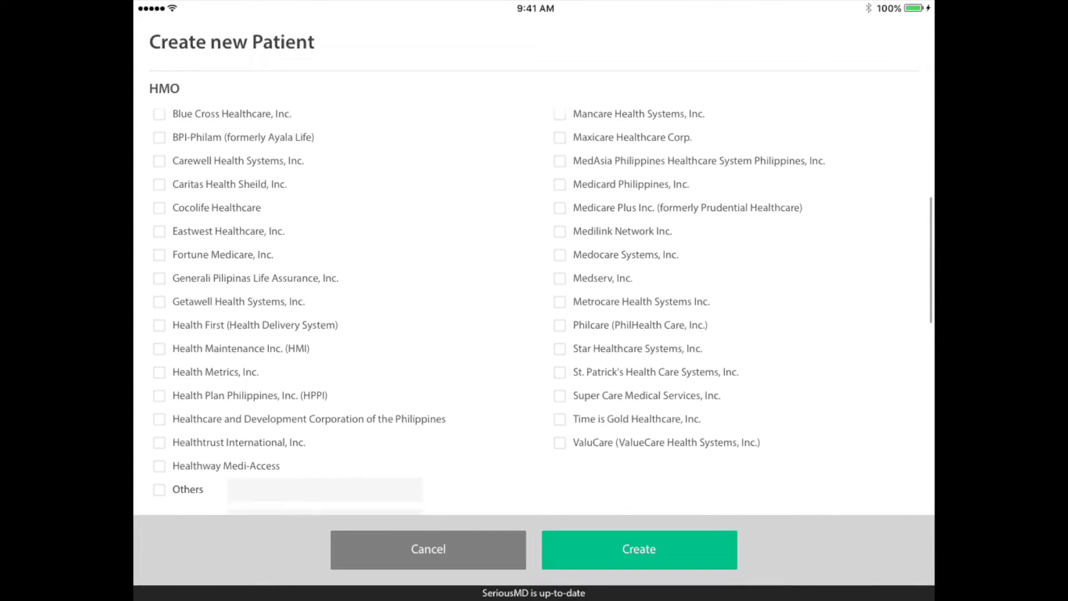
{"action": "scroll", "coordinate": [534, 334], "scroll_direction": "down", "scroll_amount": 4}
{"action": "scroll", "coordinate": [535, 334], "scroll_direction": "down", "scroll_amount": 2}
{"action": "scroll", "coordinate": [535, 334], "scroll_direction": "down", "scroll_amount": 4}
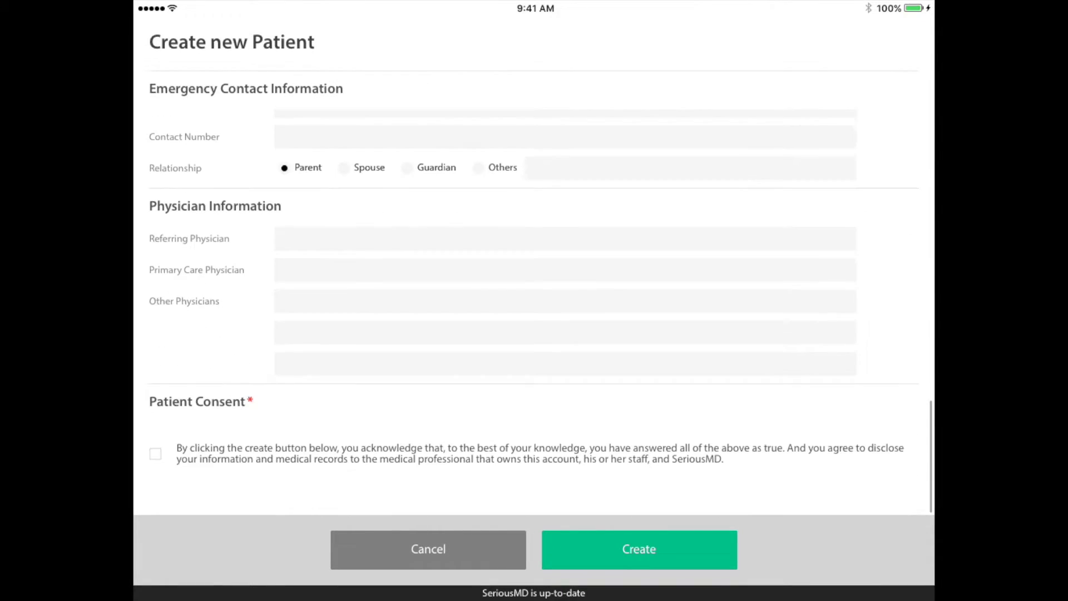
{"action": "scroll", "coordinate": [535, 334], "scroll_direction": "down", "scroll_amount": 1}
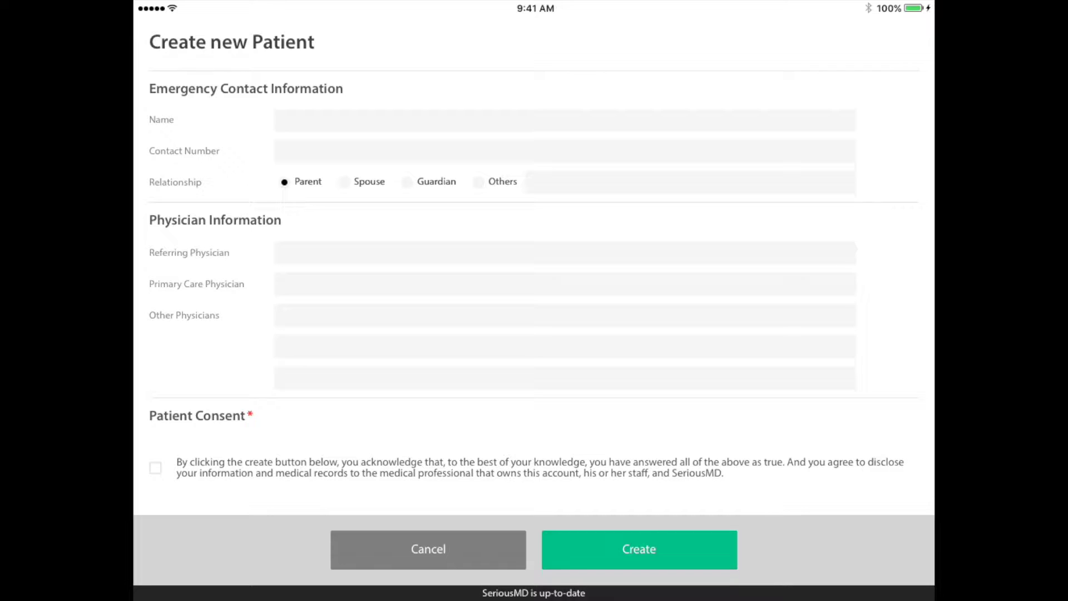
{"action": "scroll", "coordinate": [534, 300], "scroll_direction": "up", "scroll_amount": 10}
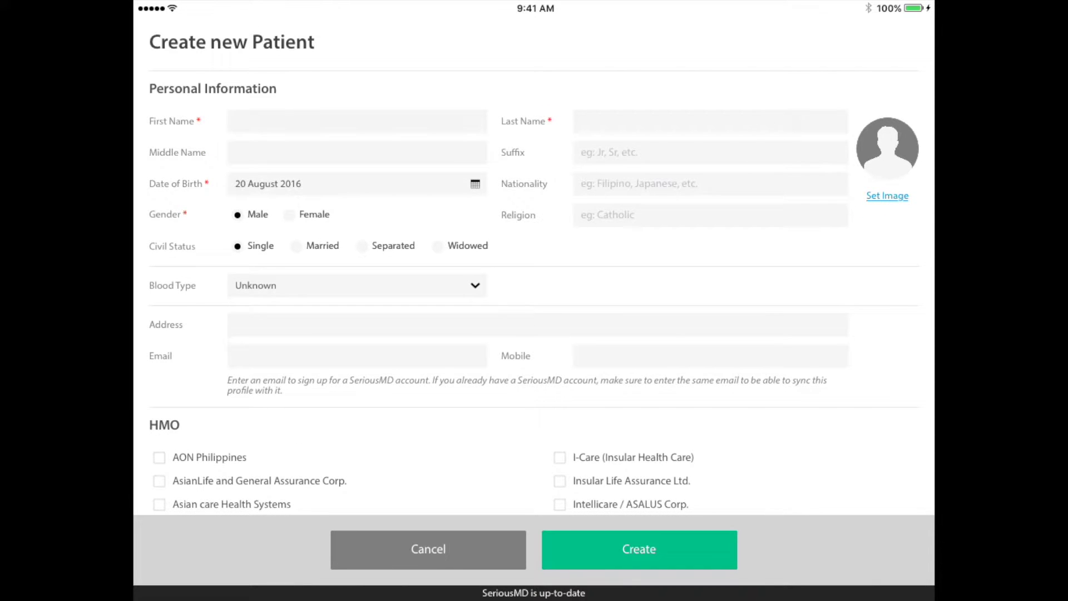
{"action": "scroll", "coordinate": [534, 300], "scroll_direction": "down", "scroll_amount": 3}
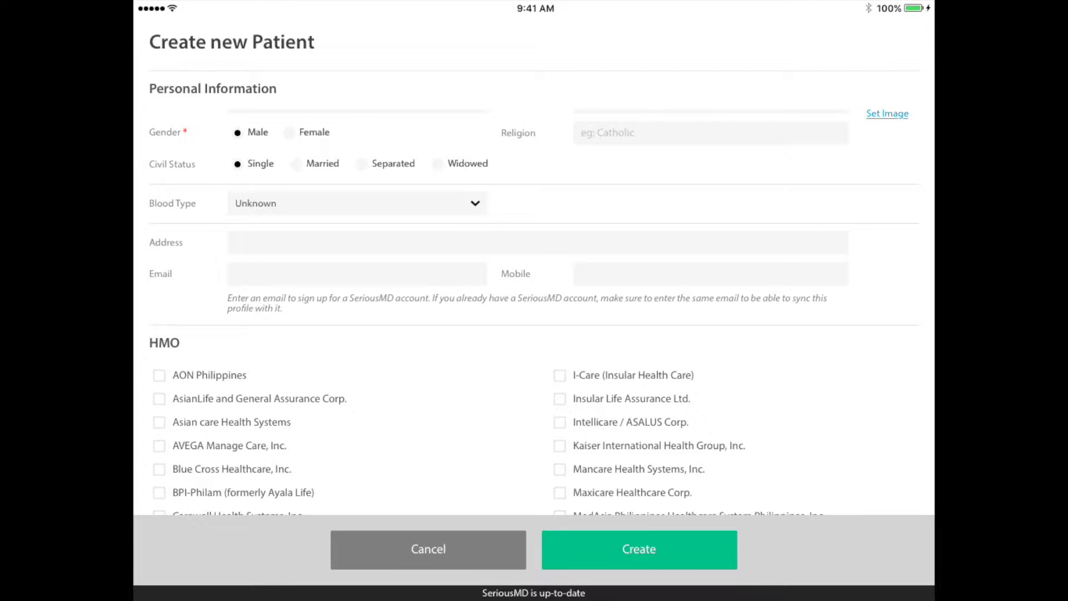
{"action": "left_click", "coordinate": [358, 273]}
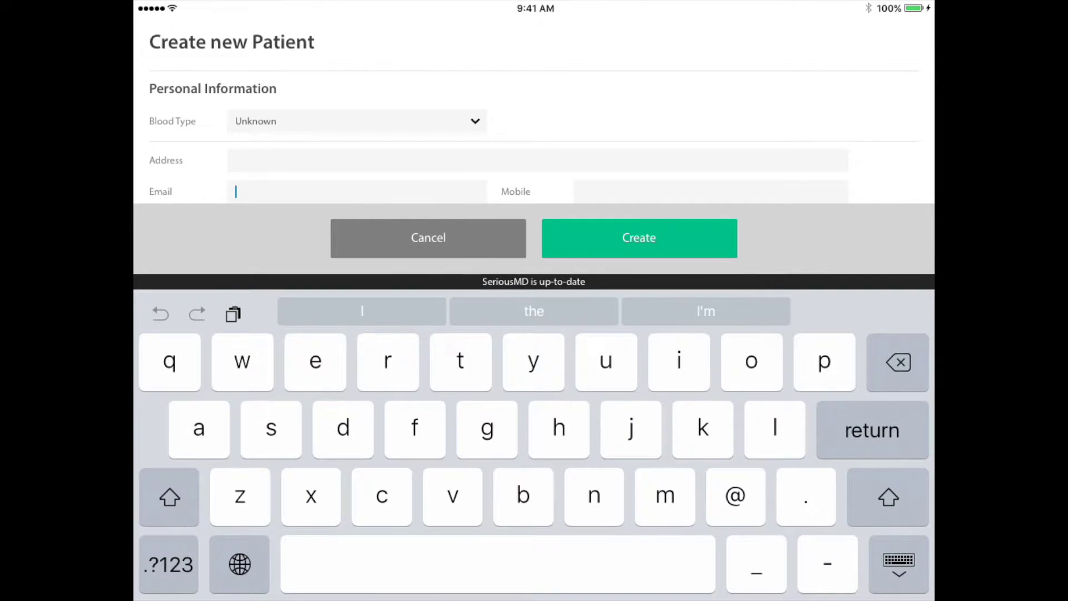
{"action": "left_click", "coordinate": [710, 191]}
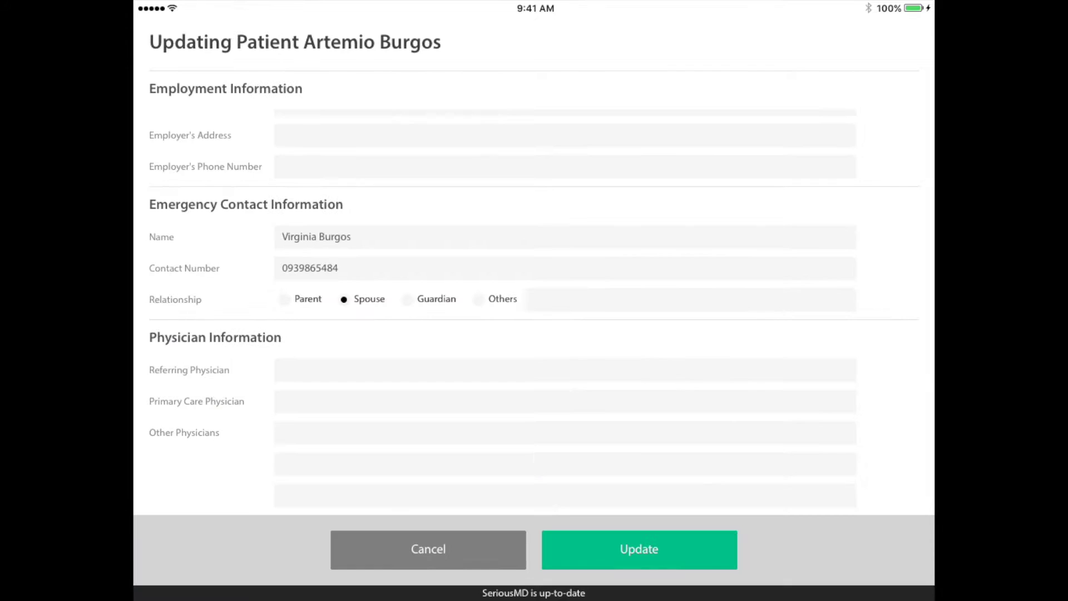
{"action": "left_click", "coordinate": [640, 548]}
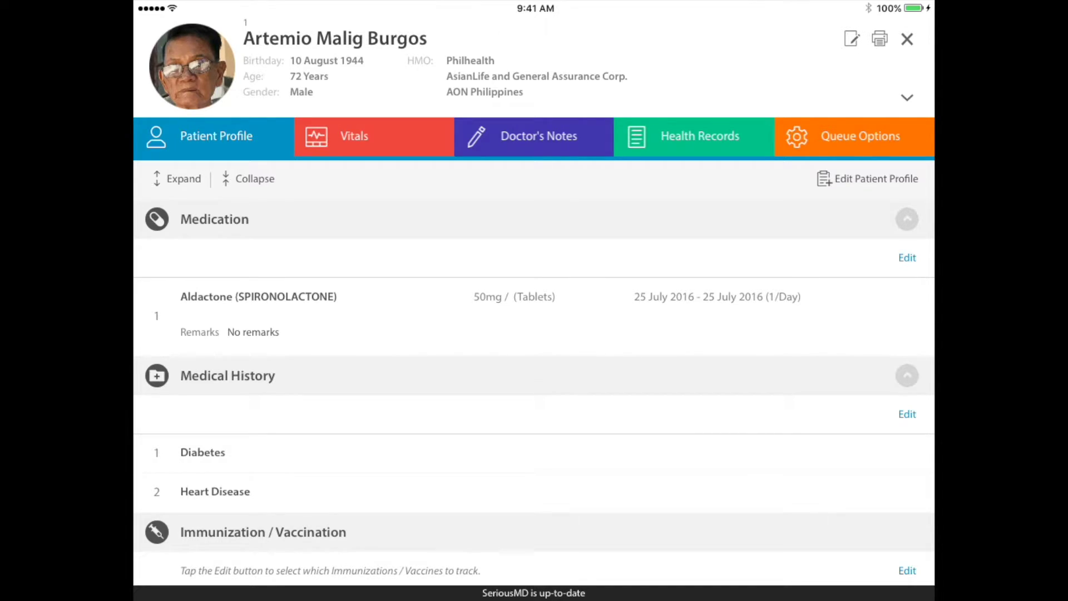
{"action": "left_click", "coordinate": [908, 98]}
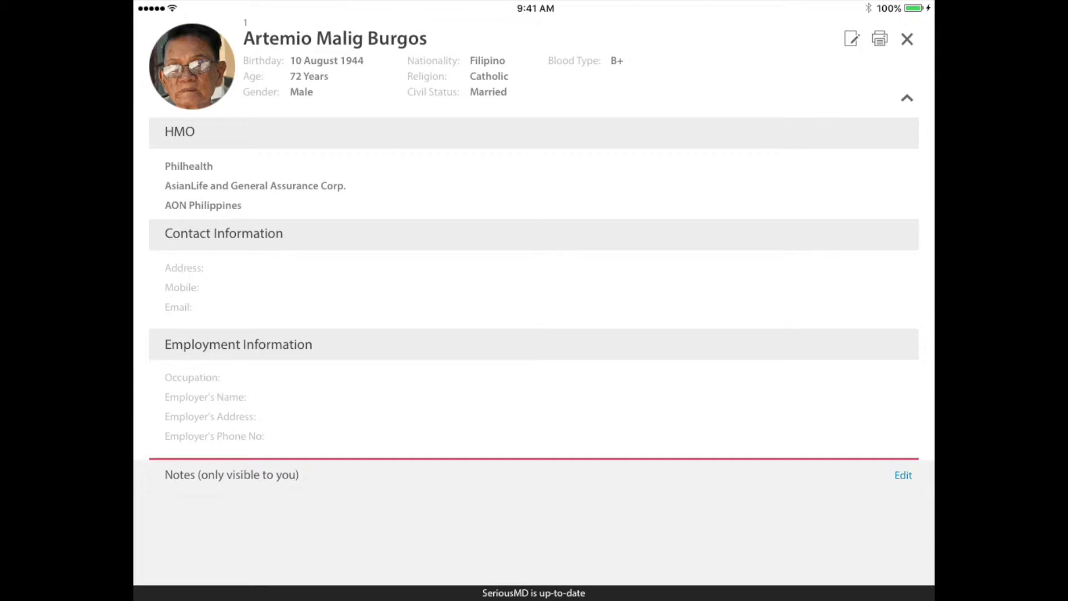
{"action": "scroll", "coordinate": [535, 292], "scroll_direction": "down", "scroll_amount": 8}
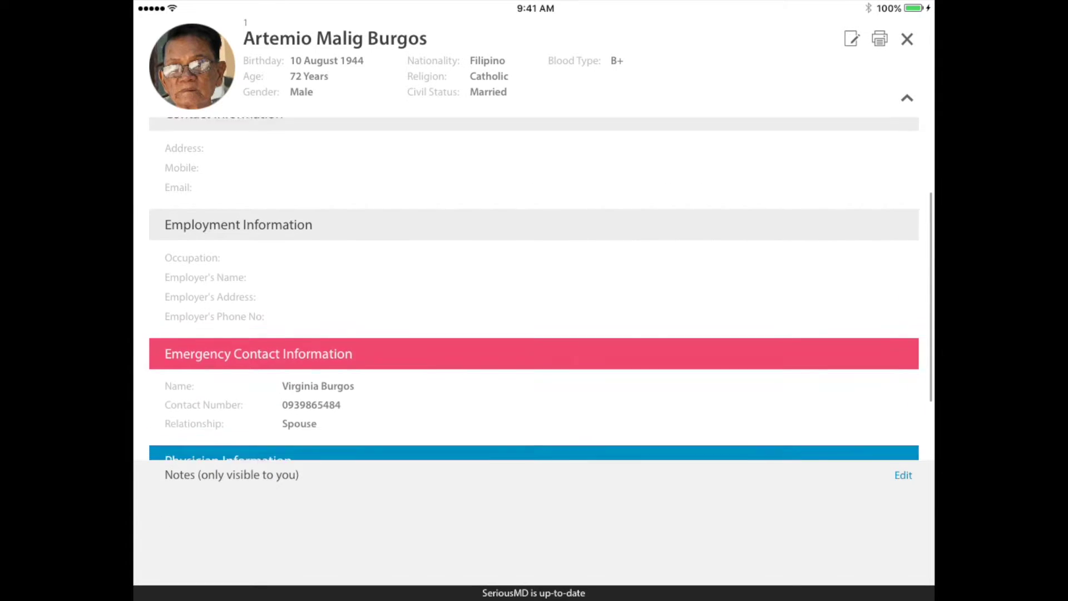
{"action": "scroll", "coordinate": [534, 292], "scroll_direction": "up", "scroll_amount": 3}
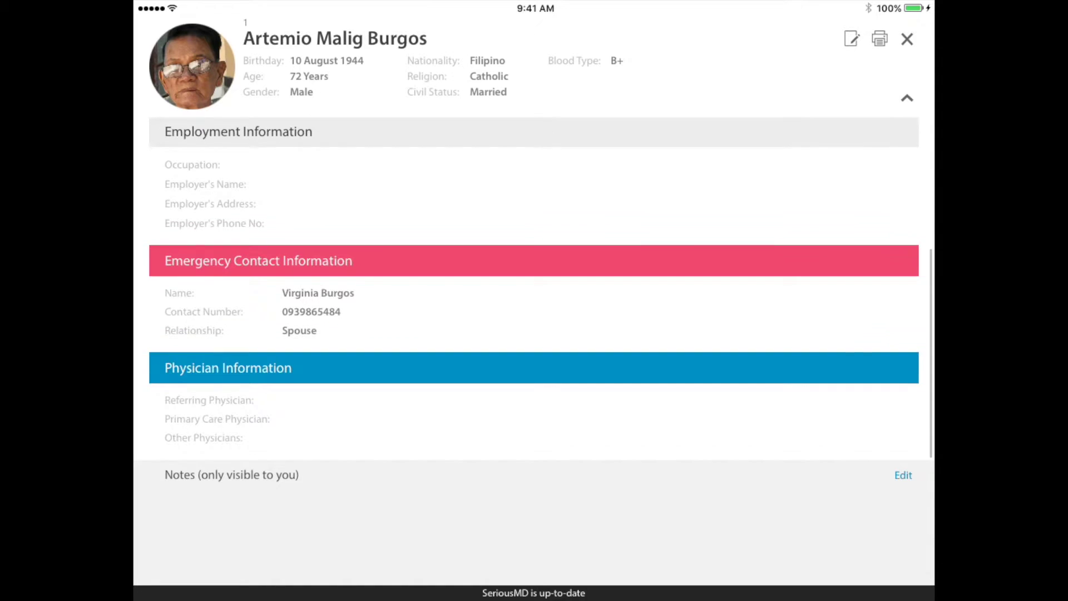
{"action": "scroll", "coordinate": [534, 292], "scroll_direction": "up", "scroll_amount": 3}
{"action": "scroll", "coordinate": [534, 292], "scroll_direction": "down", "scroll_amount": 2}
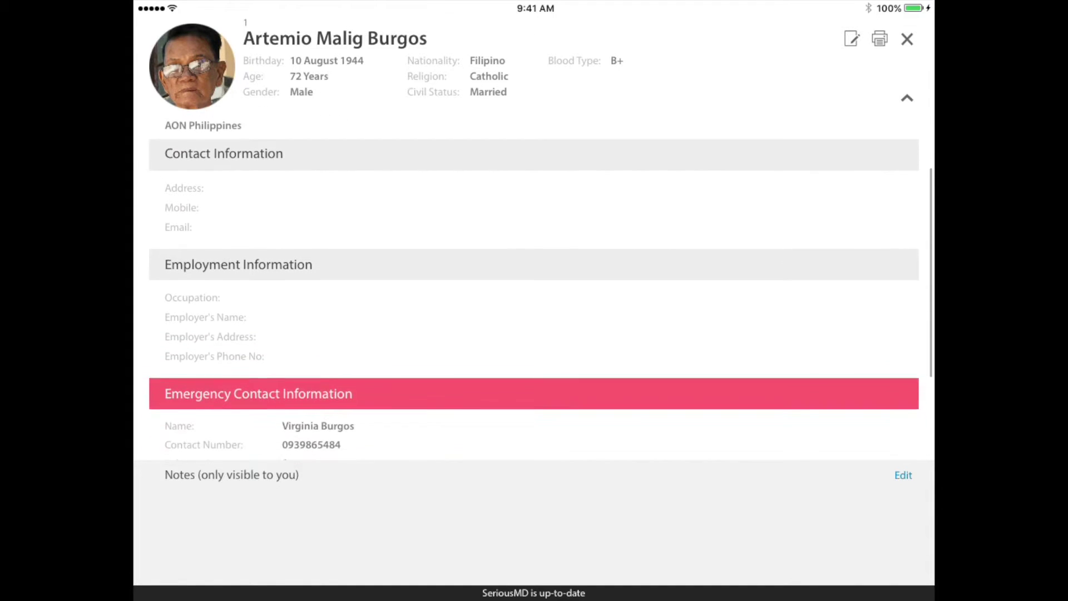
{"action": "scroll", "coordinate": [534, 293], "scroll_direction": "down", "scroll_amount": 2}
{"action": "scroll", "coordinate": [535, 292], "scroll_direction": "down", "scroll_amount": 1}
{"action": "scroll", "coordinate": [535, 292], "scroll_direction": "down", "scroll_amount": 2}
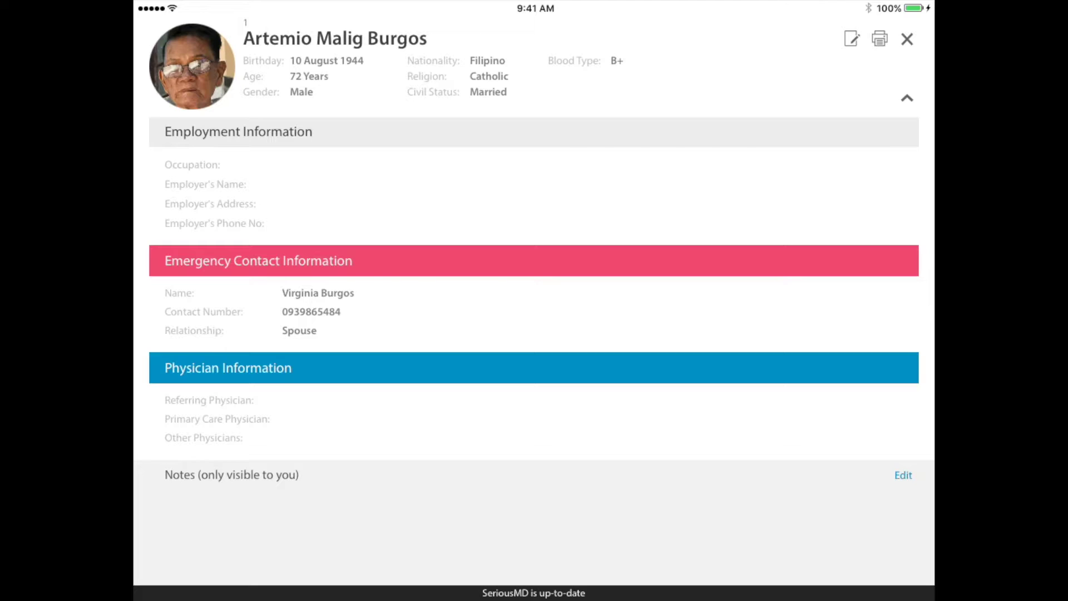
{"action": "left_click", "coordinate": [904, 476]}
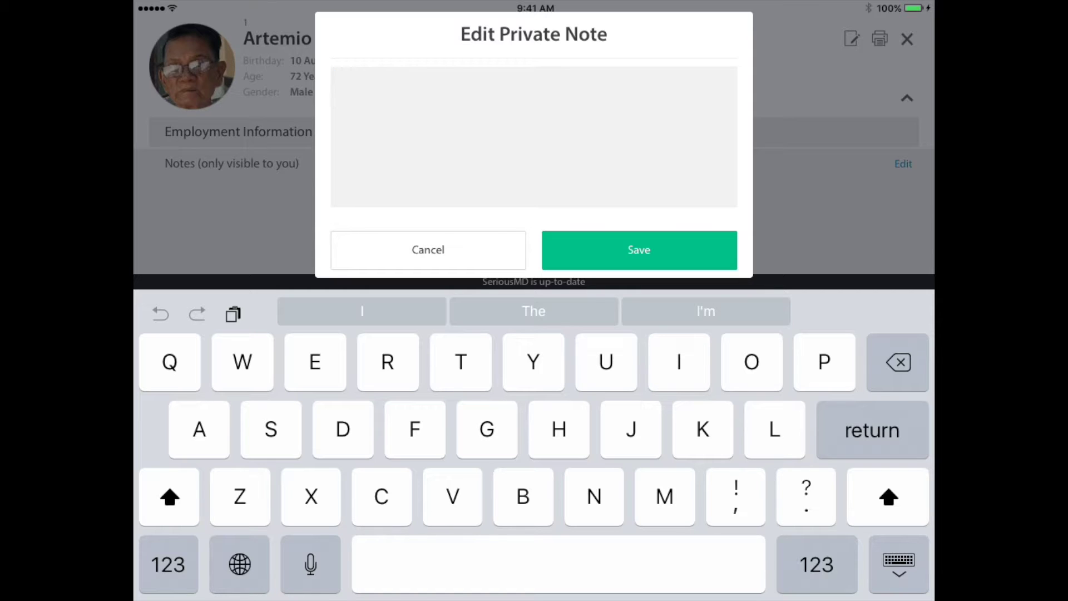
{"action": "type", "text": "Their"}
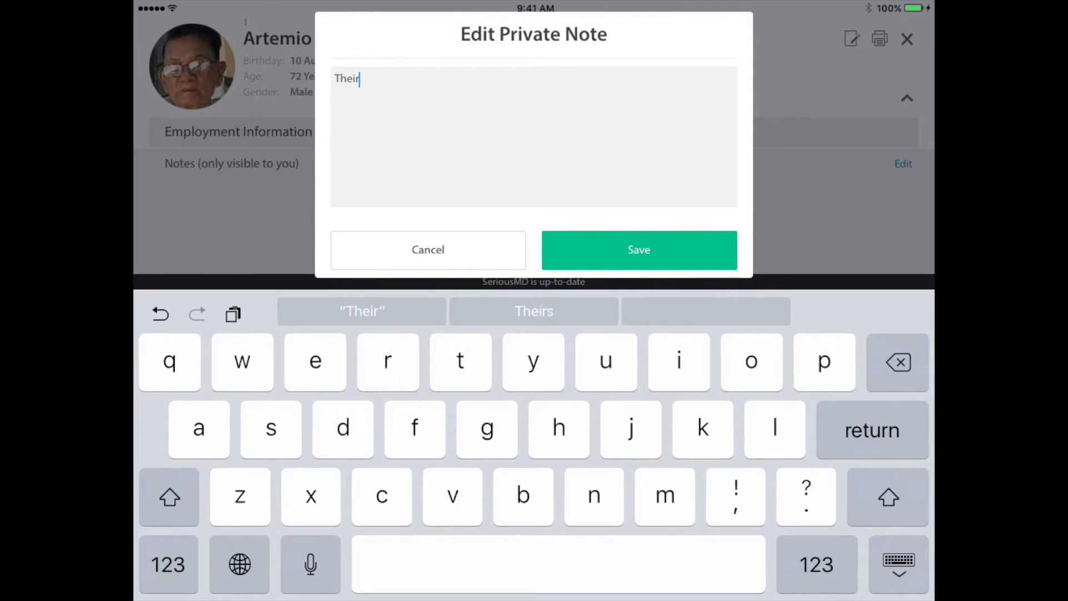
Step: Type and save the private note "The granddaughter is 10 now."
{"action": "key", "text": "BackSpace"}
{"action": "key", "text": "BackSpace"}
{"action": "type", "text": "gr"}
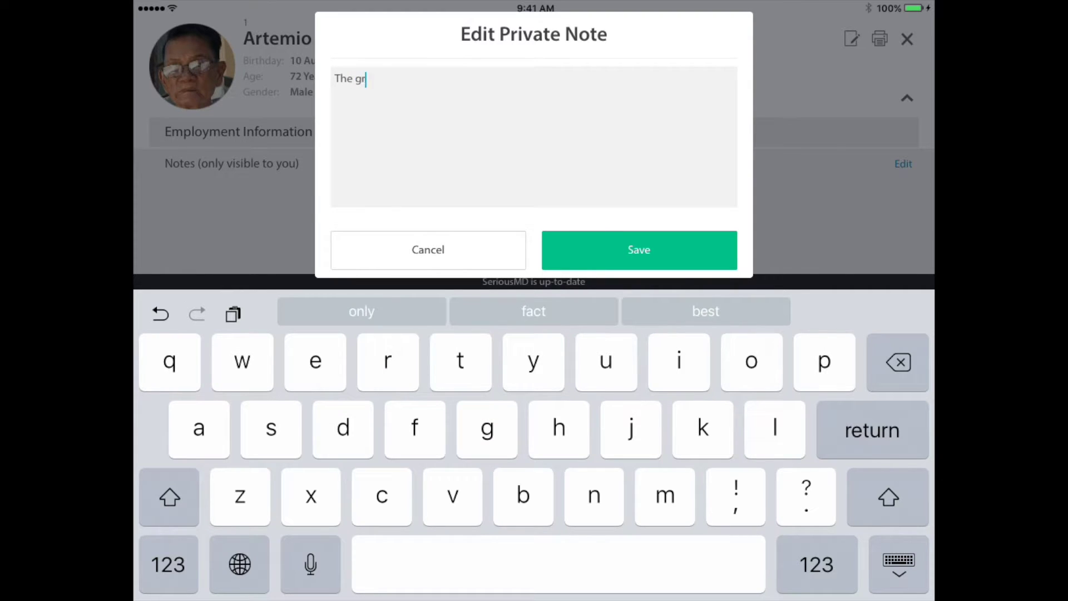
{"action": "type", "text": "anddau"}
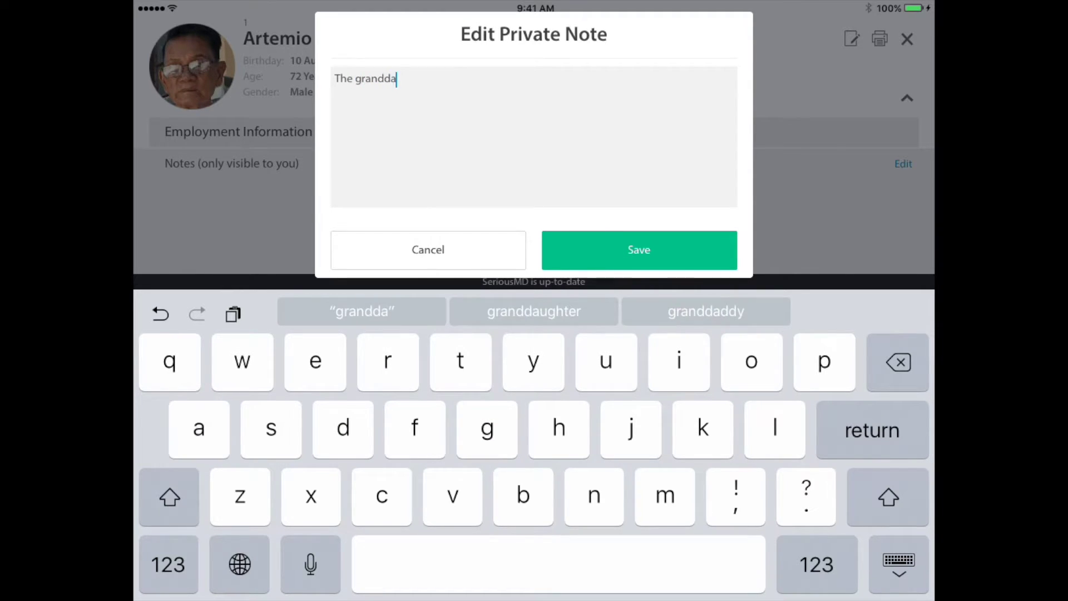
{"action": "type", "text": "ghter is"}
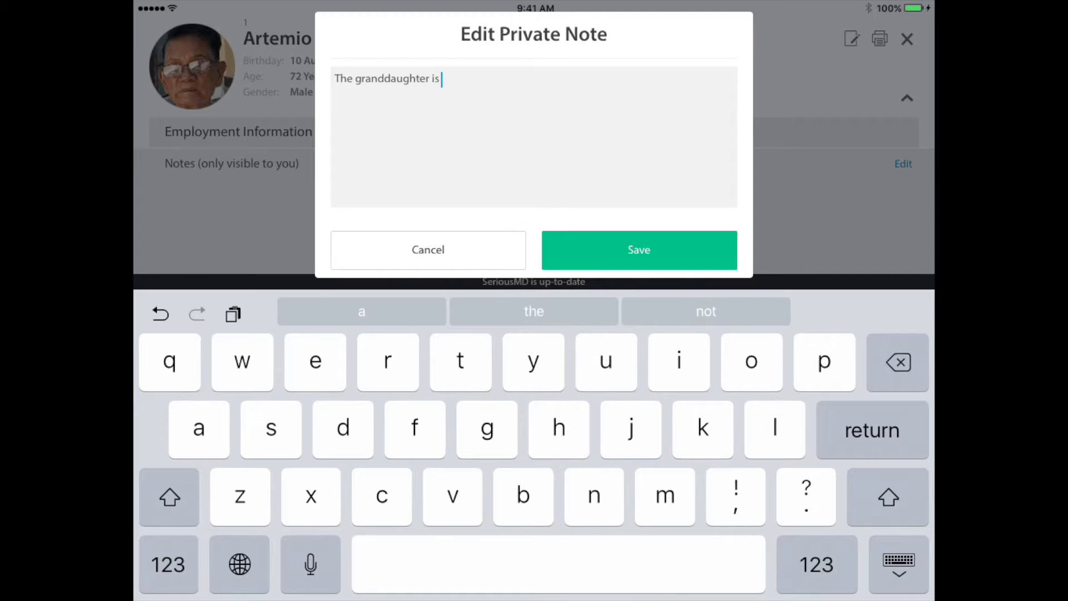
{"action": "left_click", "coordinate": [817, 565]}
{"action": "type", "text": "10 "}
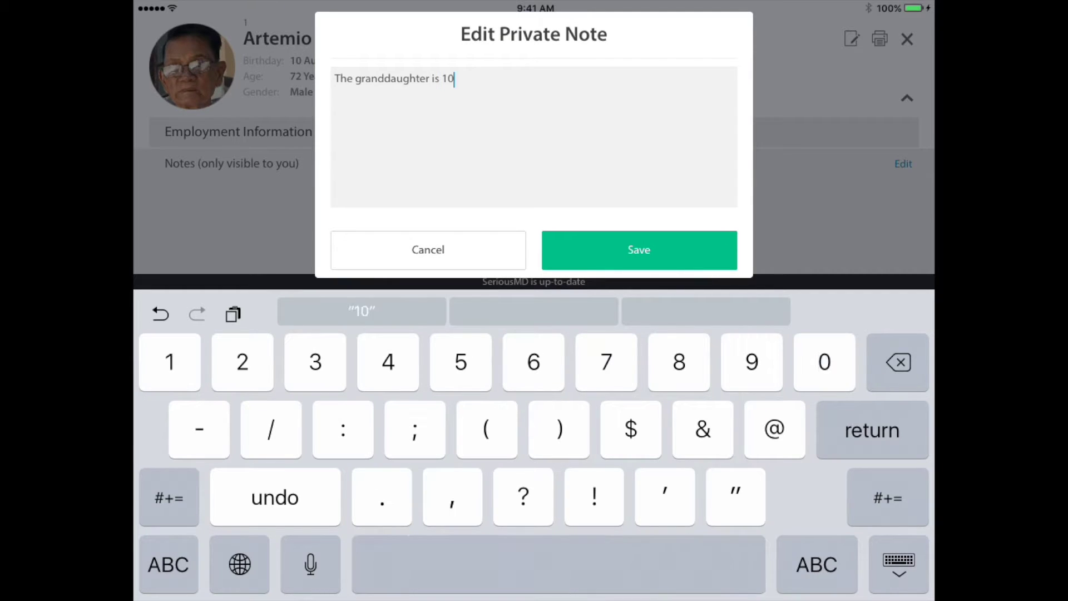
{"action": "type", "text": "now"}
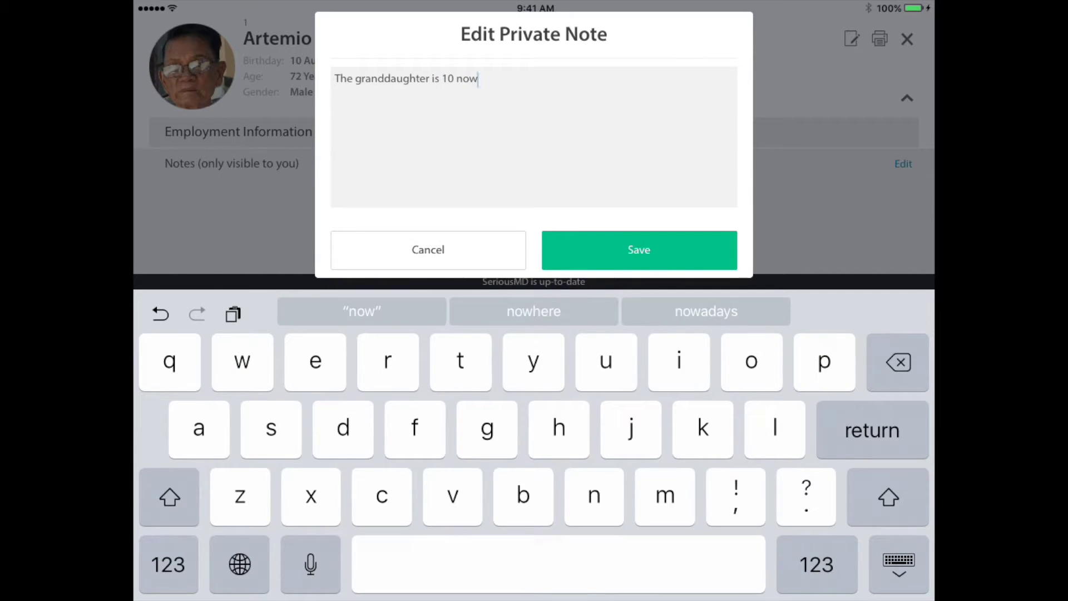
{"action": "type", "text": "."}
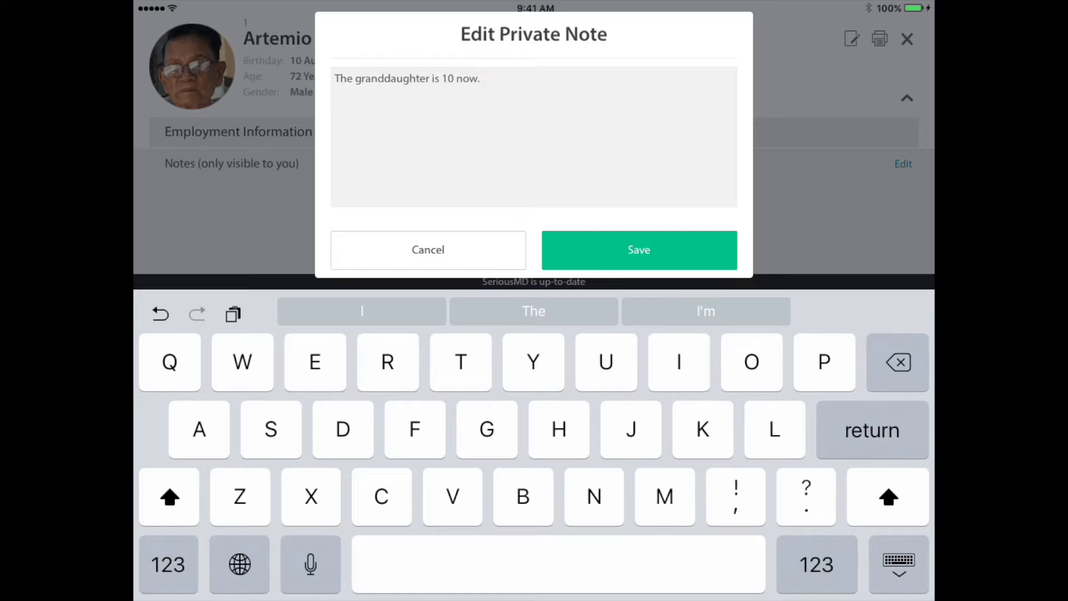
{"action": "left_click", "coordinate": [639, 249]}
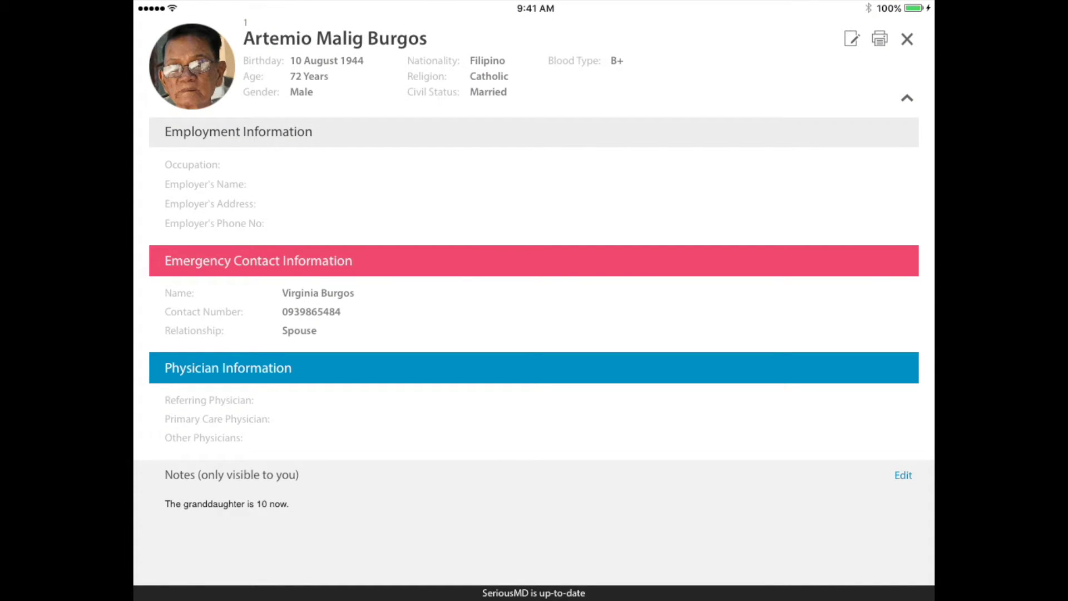
{"action": "left_click", "coordinate": [907, 98]}
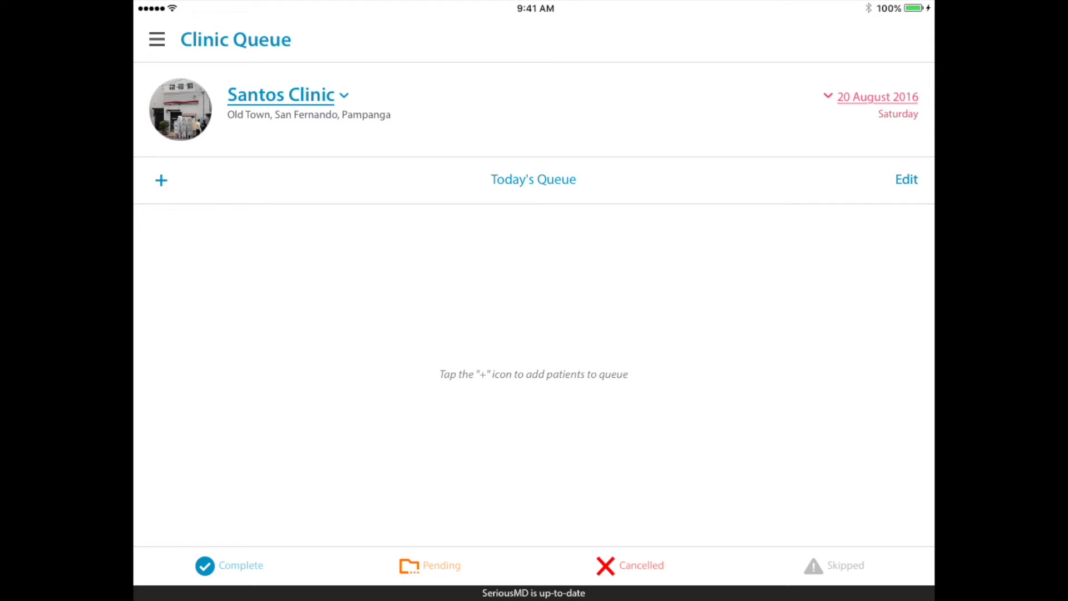
Step: Add a patient to Today's Queue via a blank Create new Patient form
{"action": "left_click", "coordinate": [160, 180]}
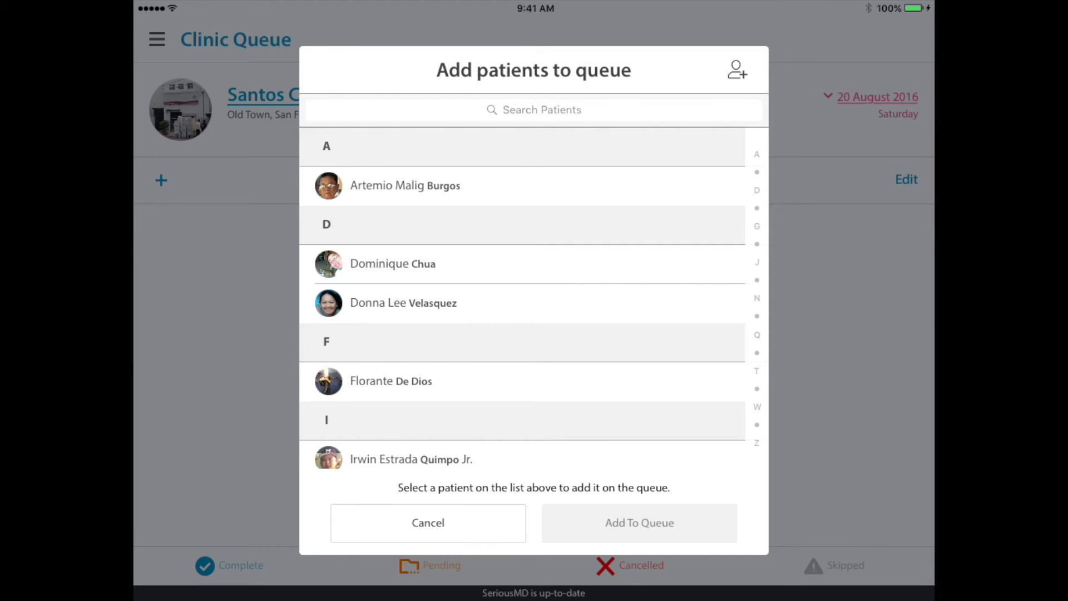
{"action": "left_click", "coordinate": [736, 71]}
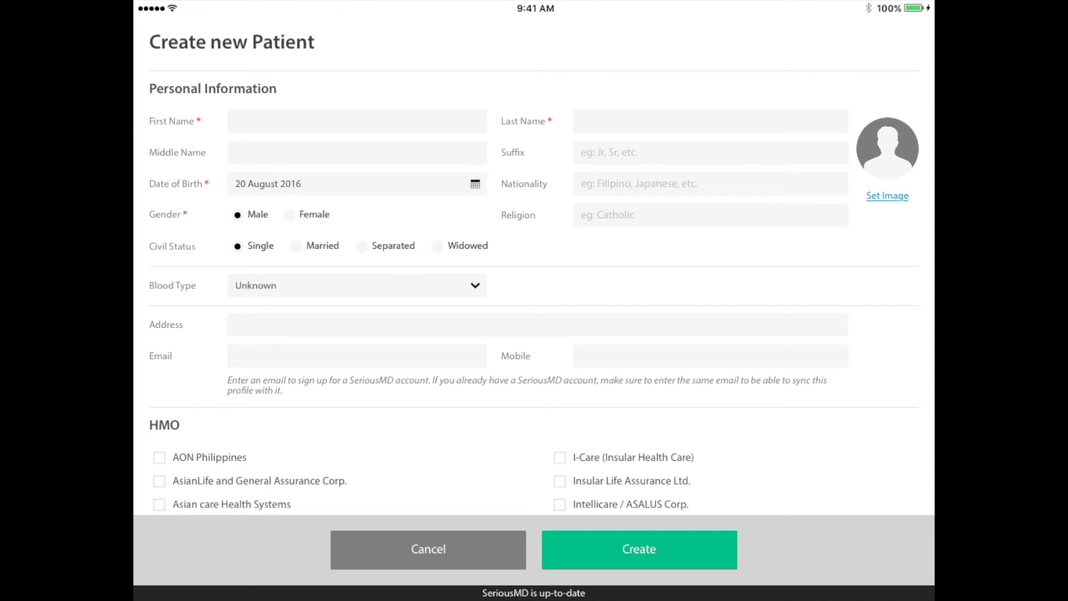
{"action": "scroll", "coordinate": [535, 300], "scroll_direction": "down", "scroll_amount": 10}
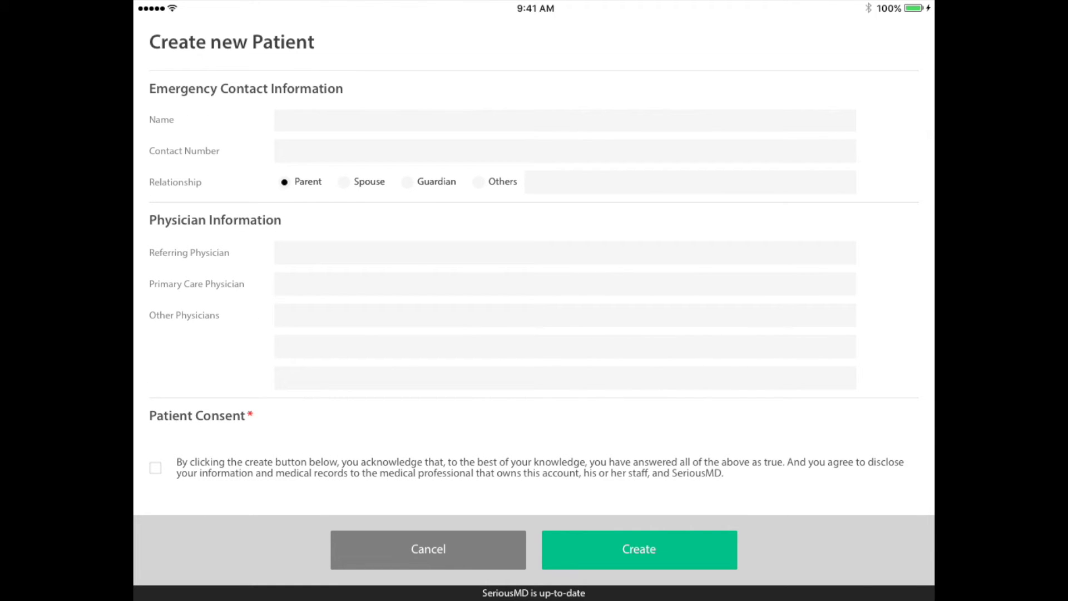
{"action": "left_click", "coordinate": [428, 548]}
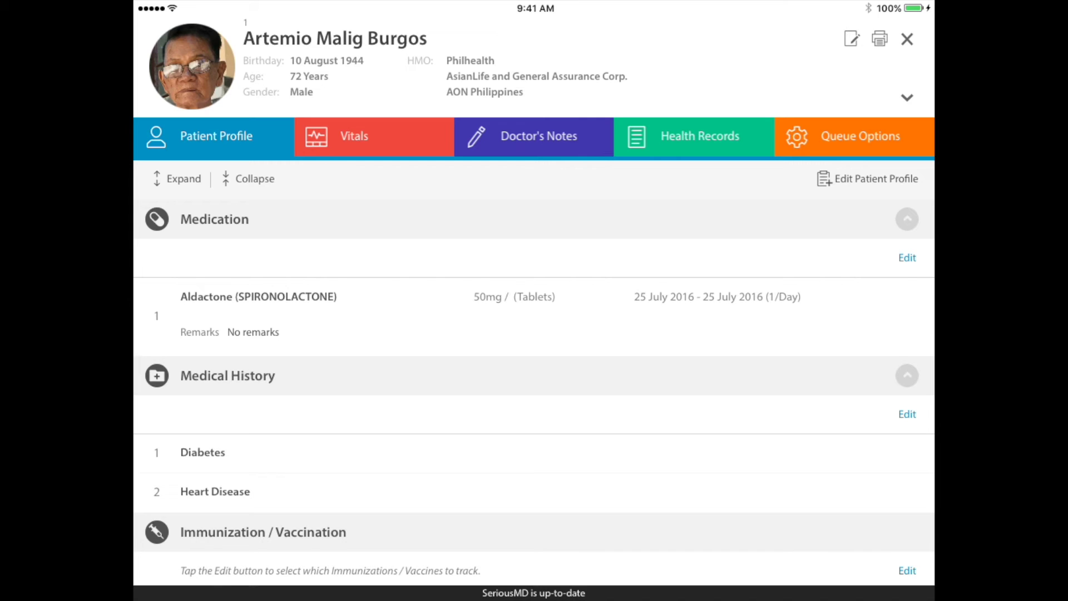
{"action": "left_click", "coordinate": [908, 39]}
{"action": "left_click", "coordinate": [157, 38]}
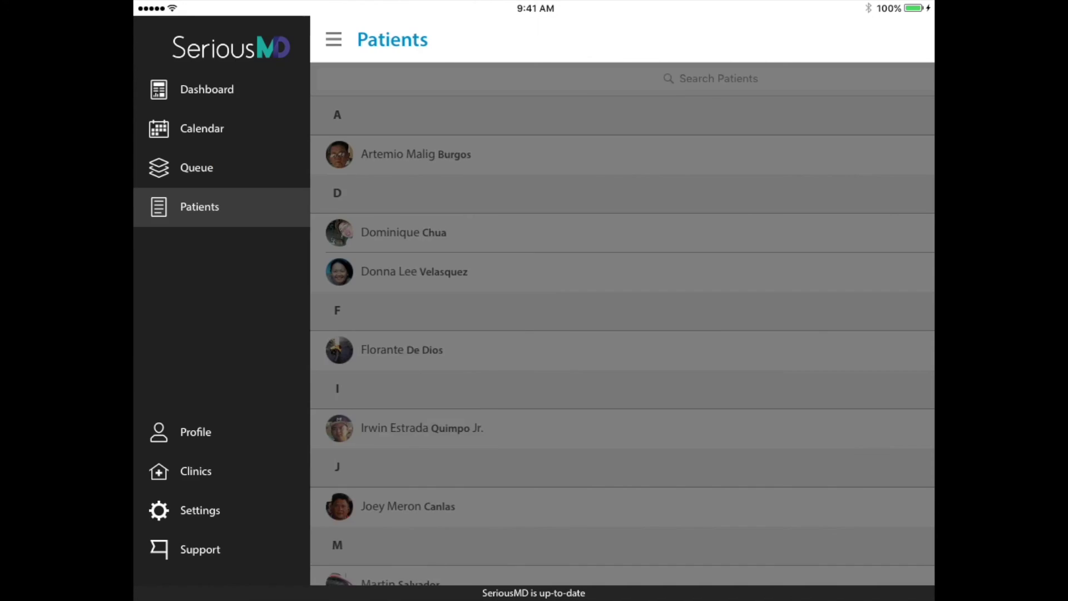